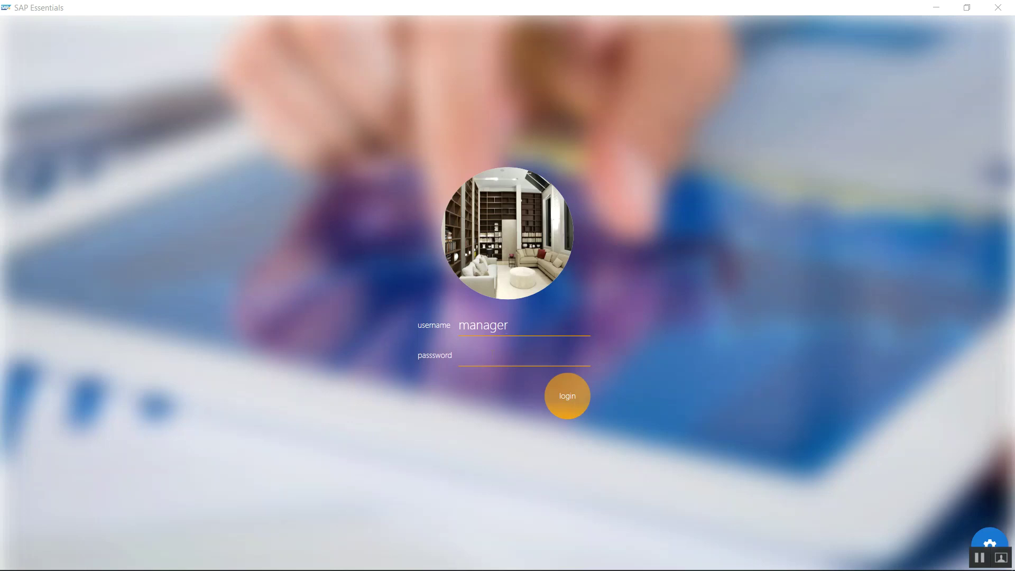
Enter the manager account's password and sign in to SAP Essentials
left_click(492, 357)
type("********")
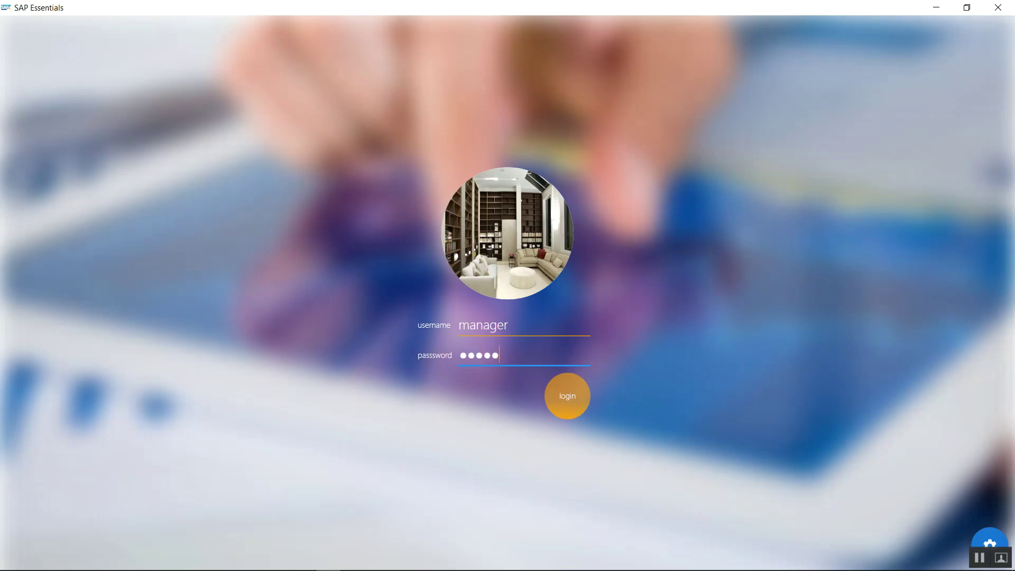
type("*")
left_click(569, 389)
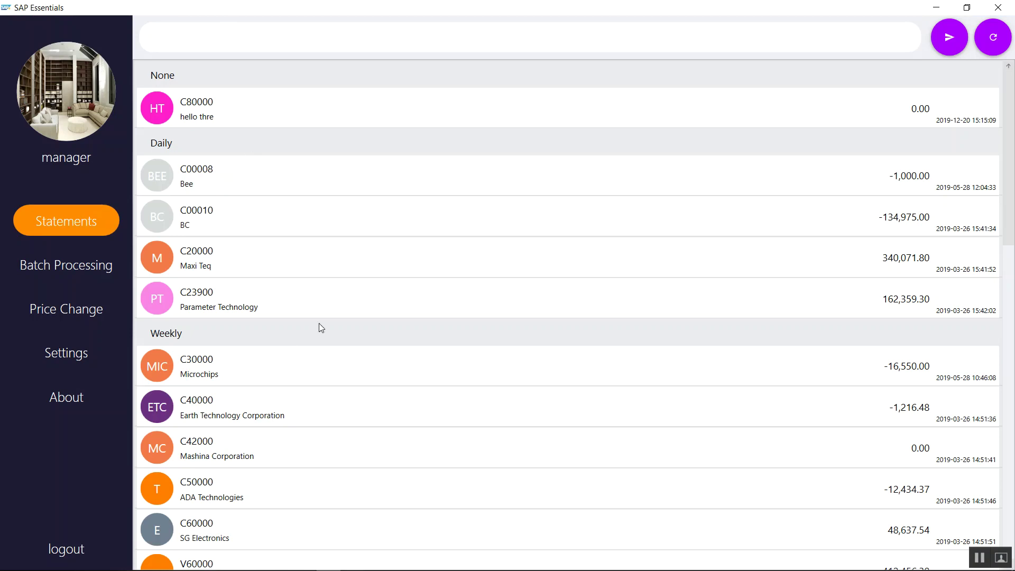
Review the None through Yearly statement groups and select partner C80000
scroll(317, 333, "down", 10)
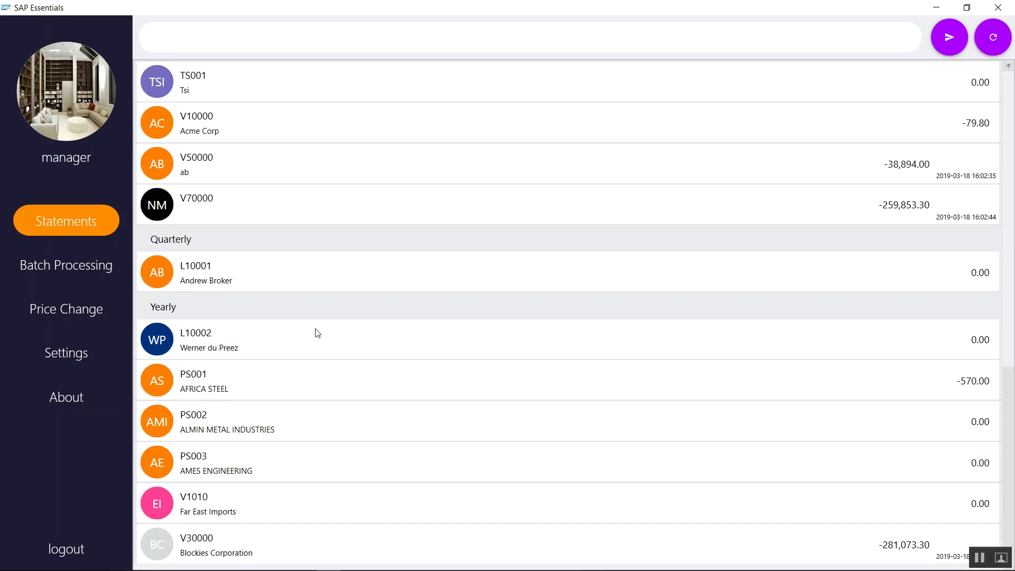
scroll(317, 333, "up", 10)
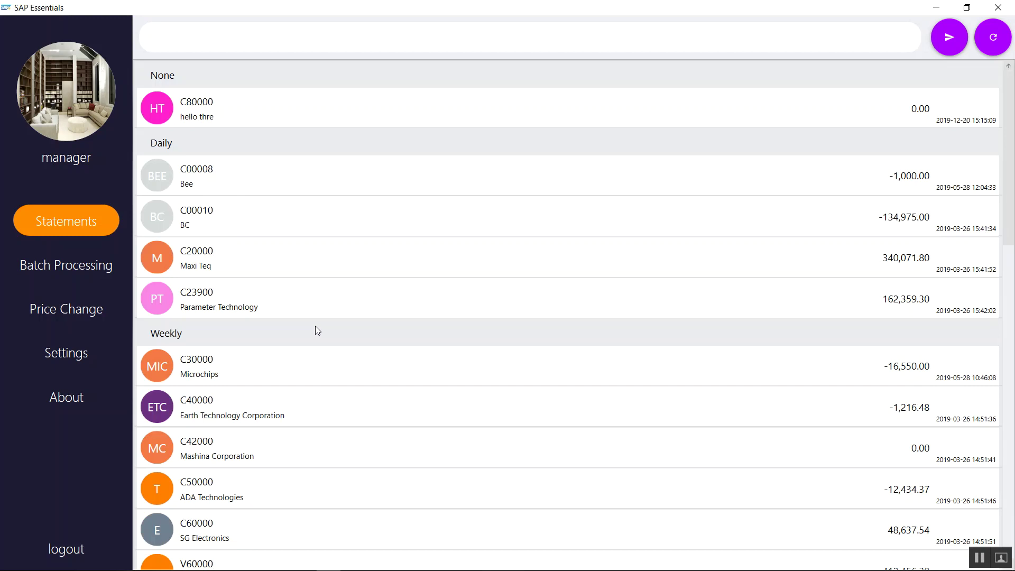
scroll(317, 333, "down", 10)
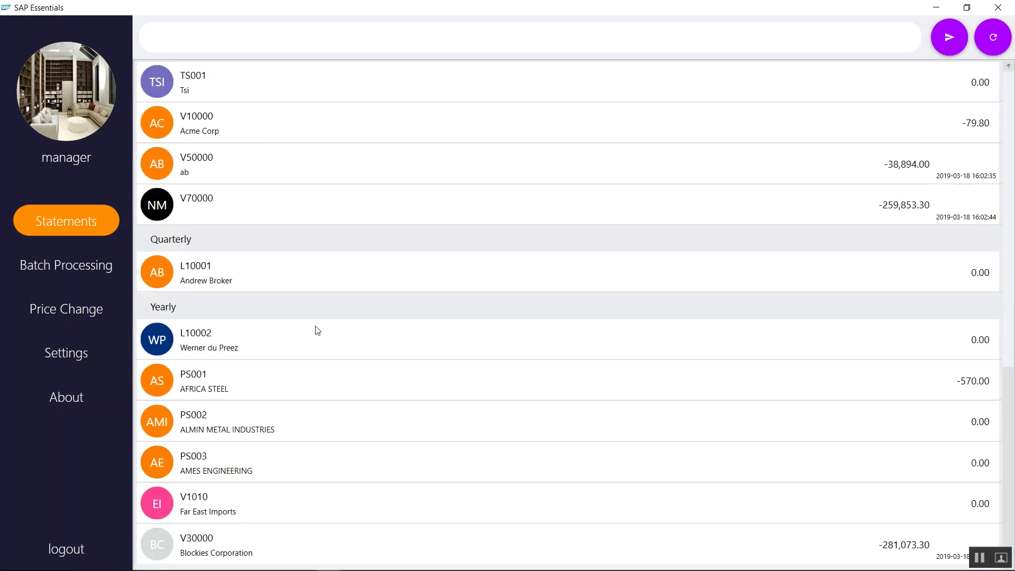
scroll(317, 330, "up", 10)
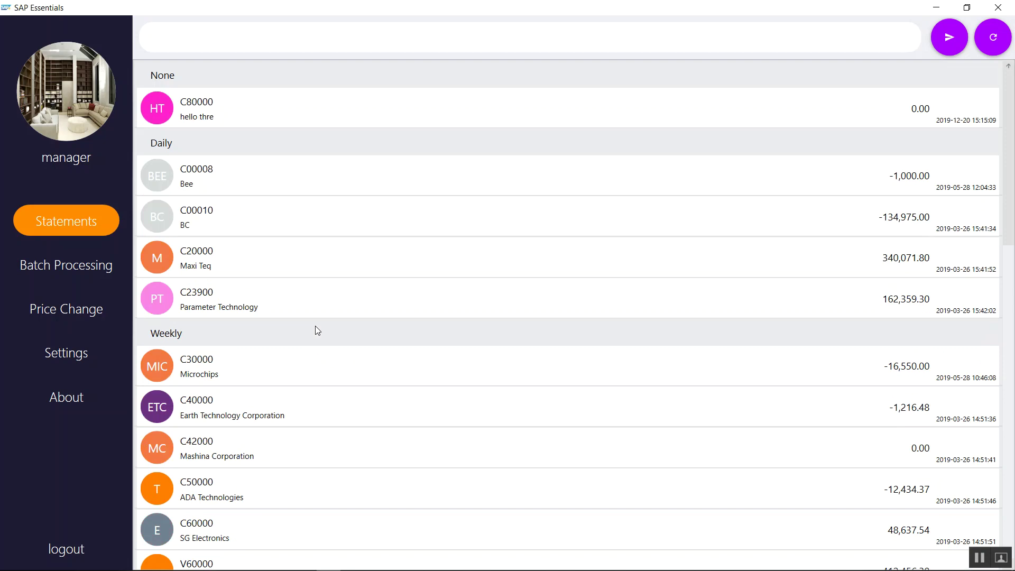
left_click(284, 122)
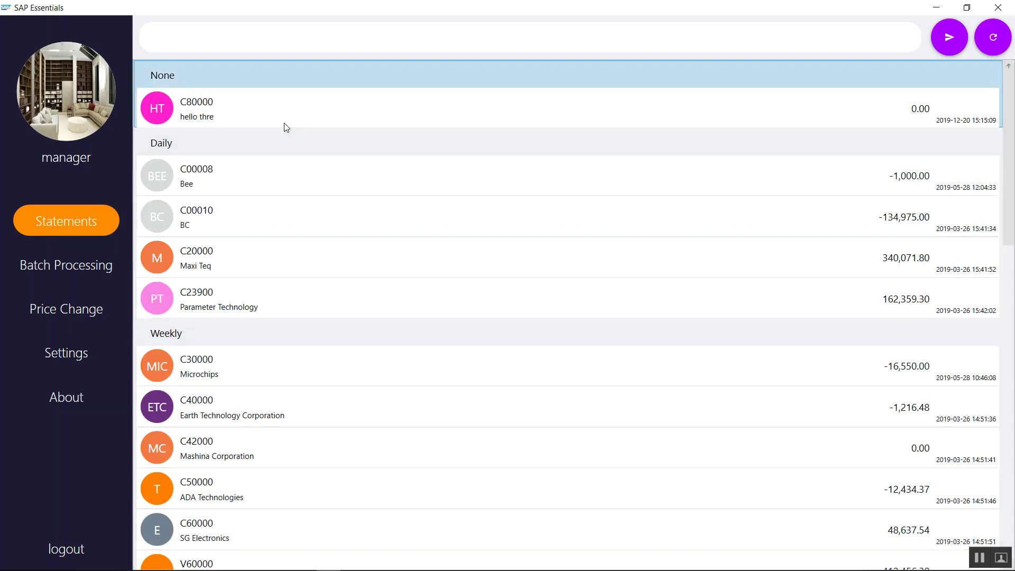
Add C00008, select every business partner with Ctrl+A, and send their statements
left_click(290, 175)
key("ctrl+a")
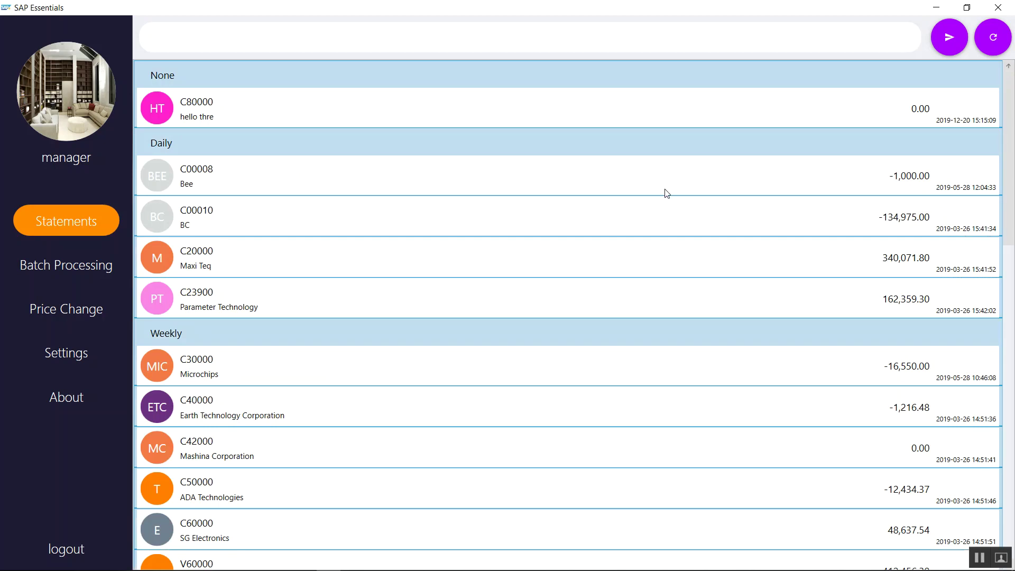
scroll(646, 282, "down", 10)
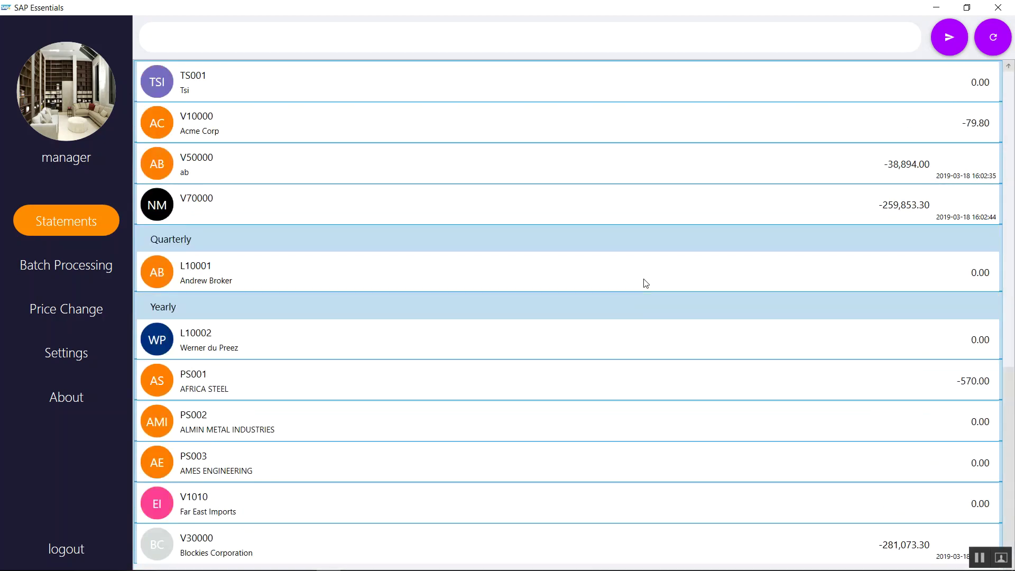
scroll(646, 283, "up", 10)
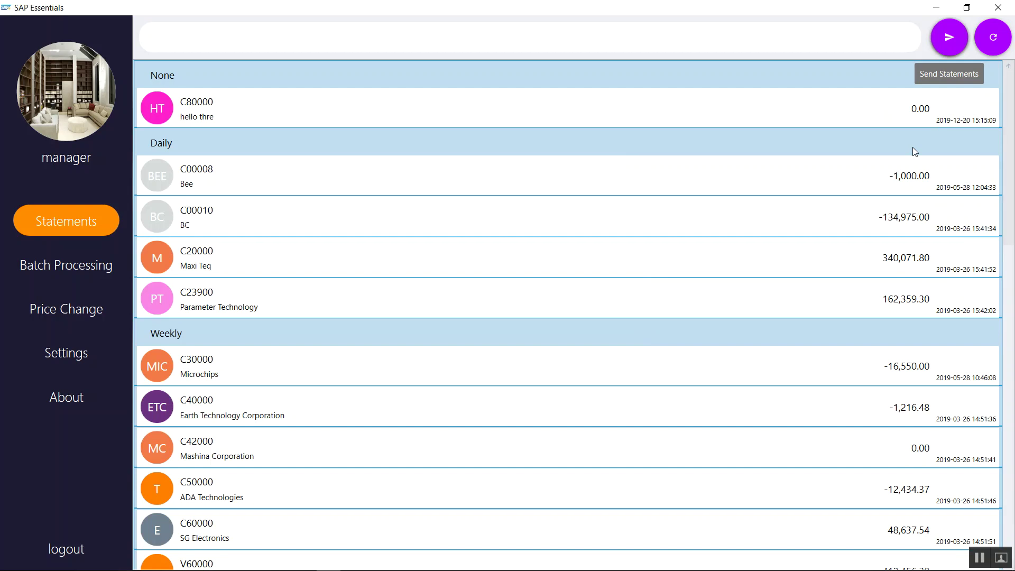
scroll(928, 333, "down", 3)
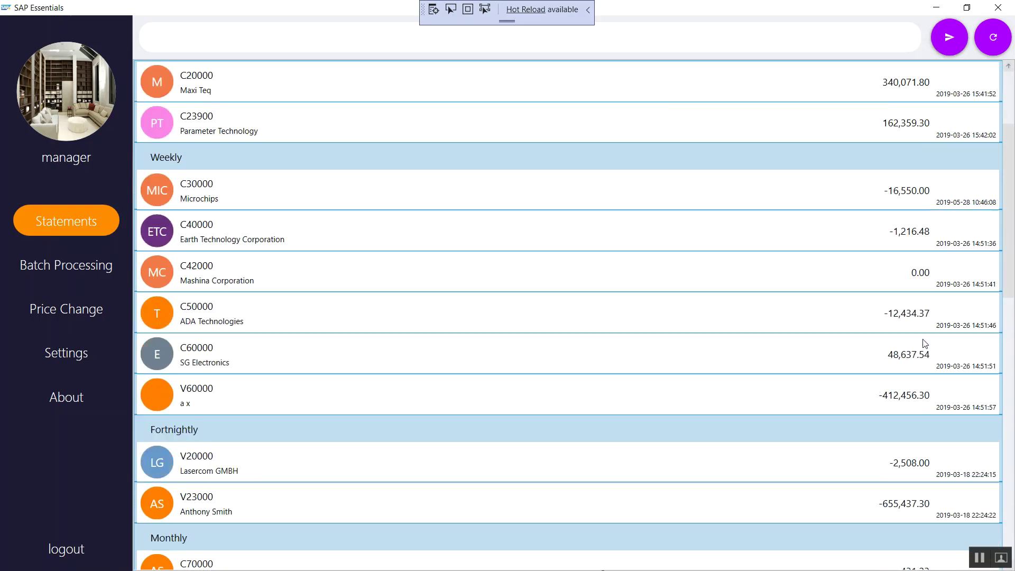
scroll(924, 343, "down", 9)
scroll(924, 343, "up", 12)
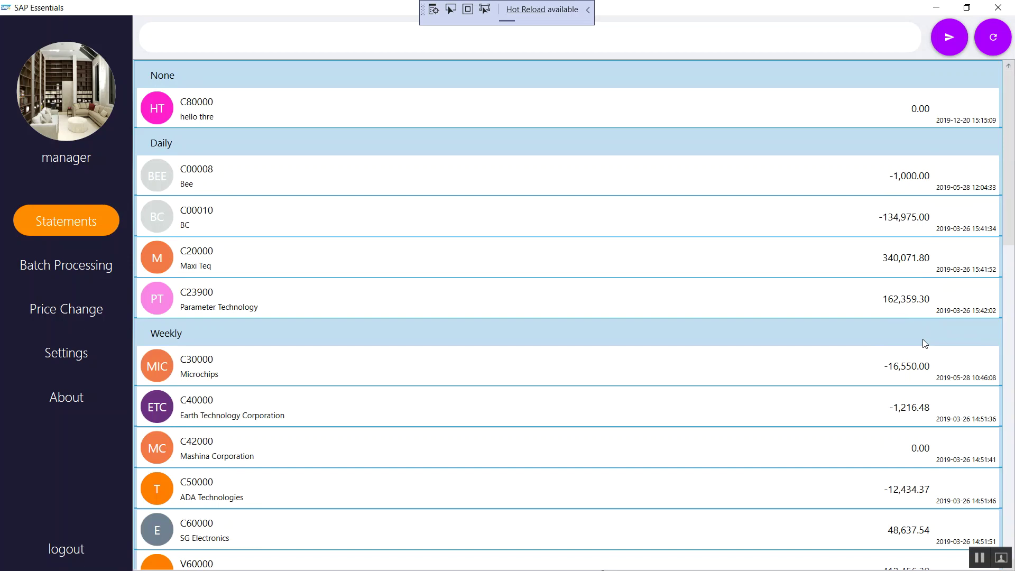
left_click(944, 35)
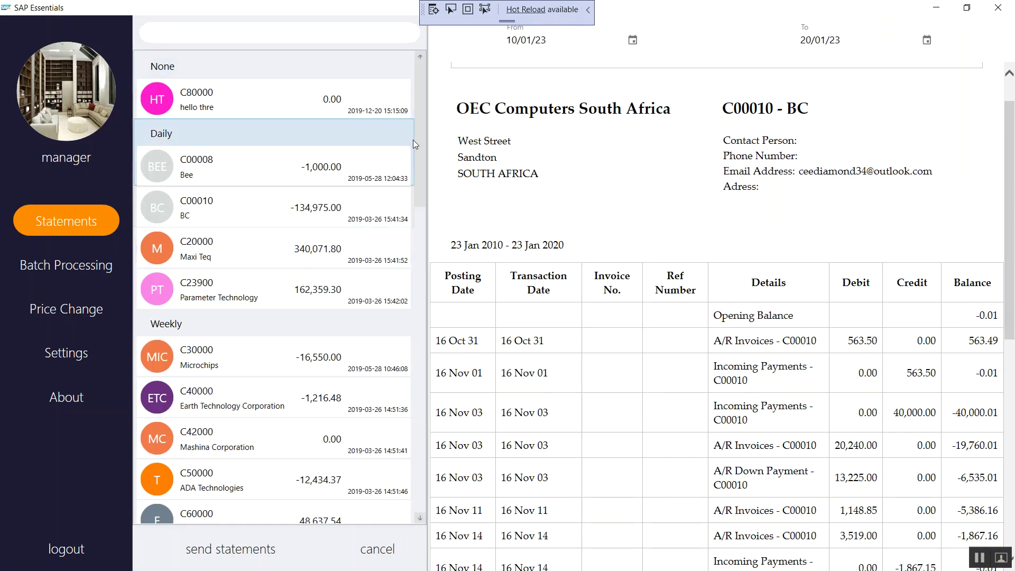
Review the C00010 - BC statement preview and open the From date calendar
left_click_drag(418, 156, 419, 458)
scroll(395, 121, "up", 2)
scroll(395, 114, "up", 15)
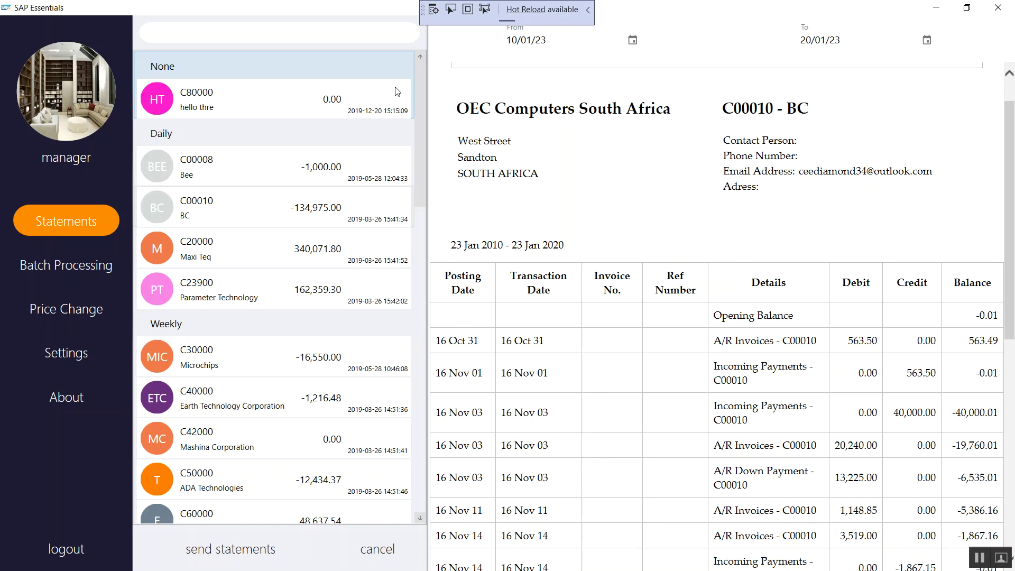
left_click(632, 41)
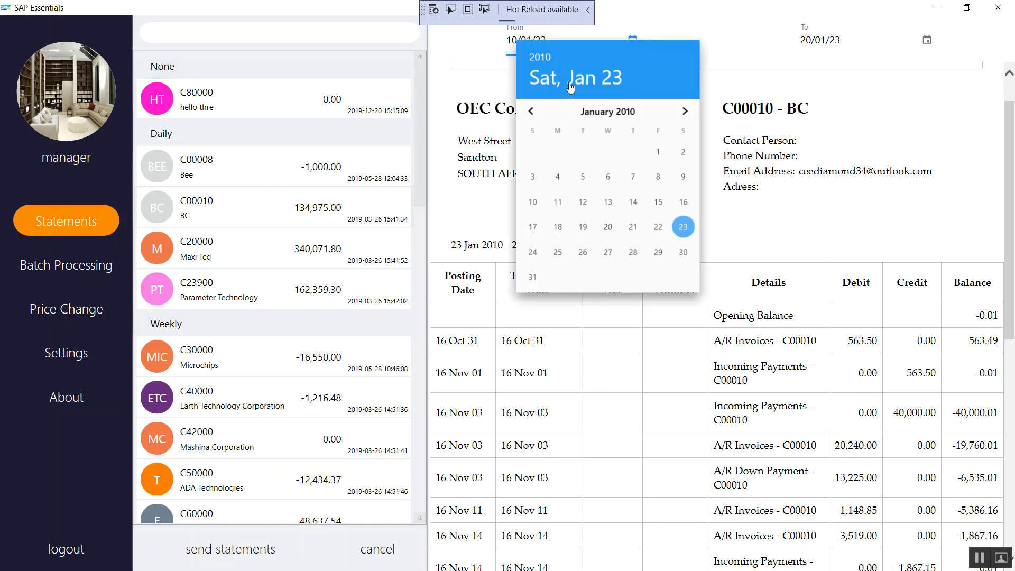
Close the calendar, keeping the statement start date at 10/01/23
left_click(509, 46)
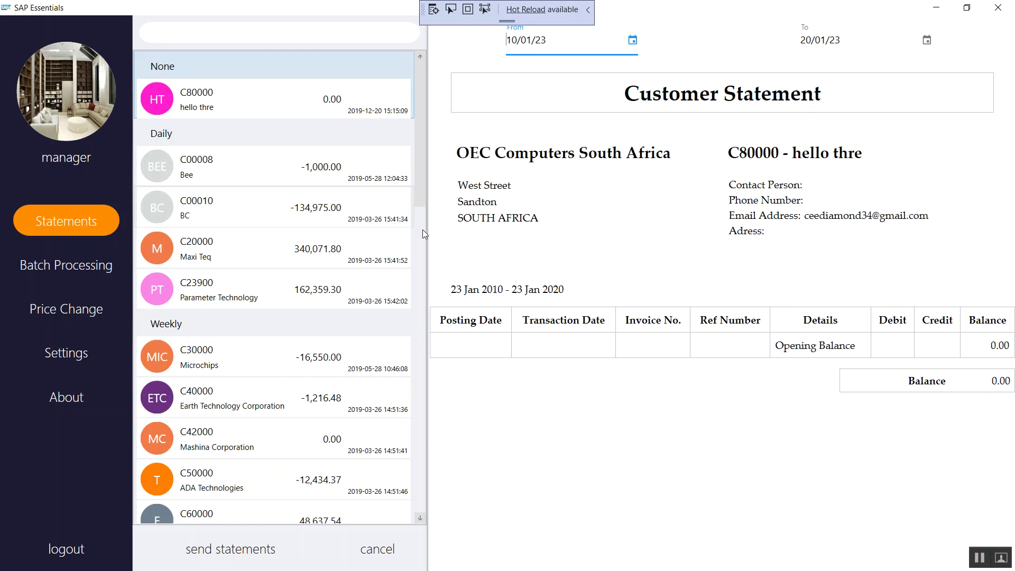
left_click(279, 175)
scroll(286, 204, "down", 8)
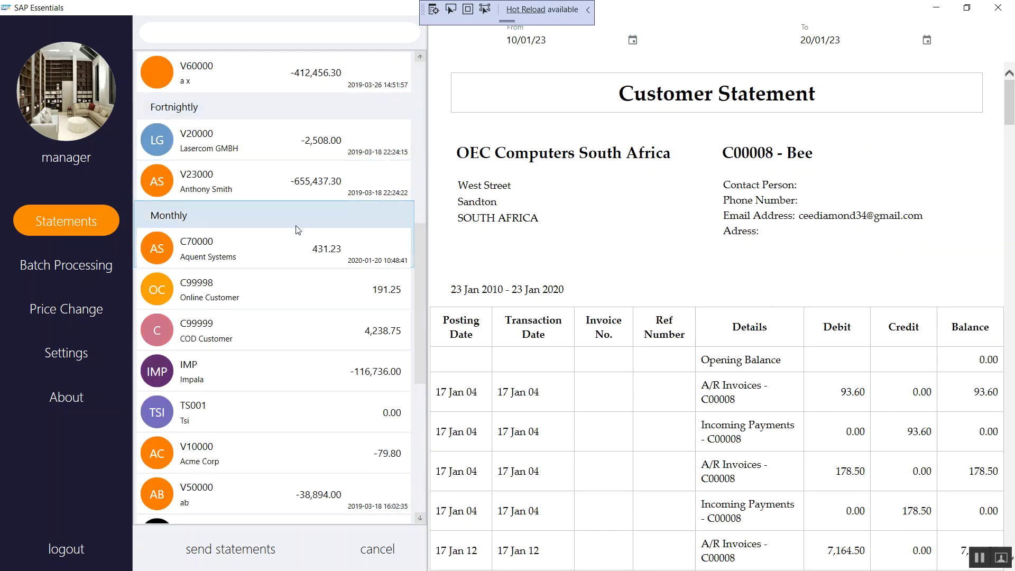
scroll(647, 296, "down", 15)
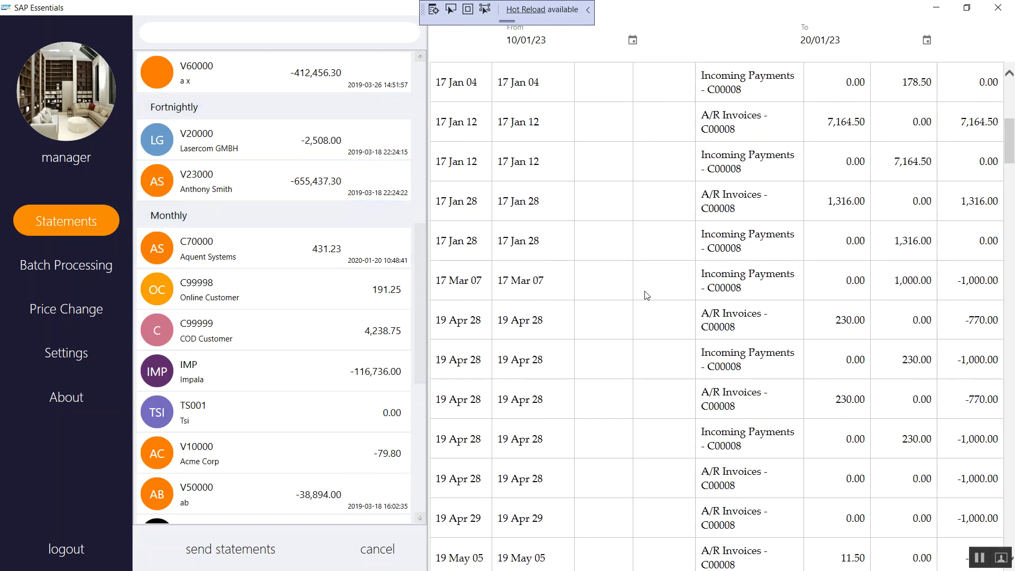
scroll(647, 296, "down", 15)
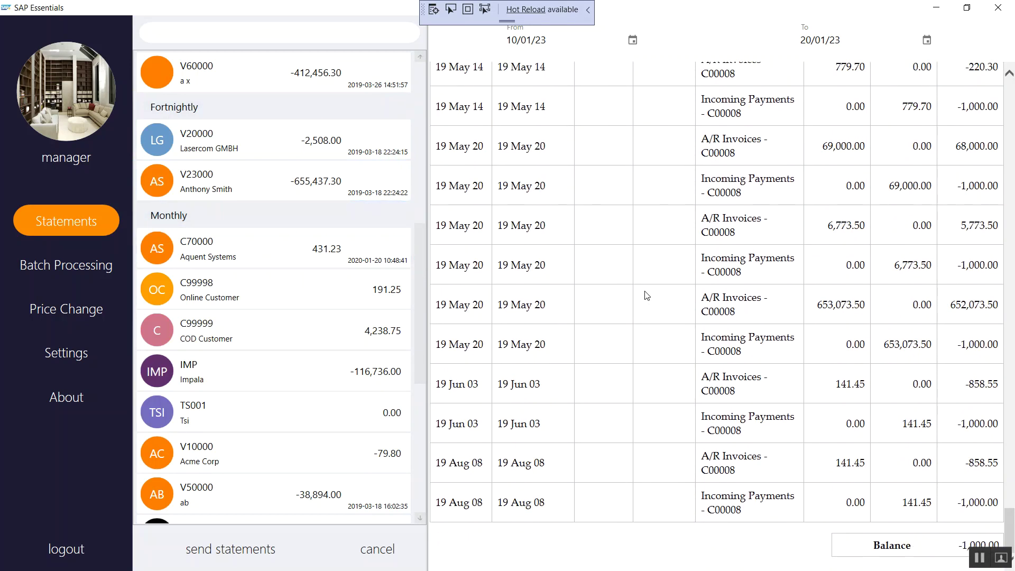
scroll(647, 296, "up", 10)
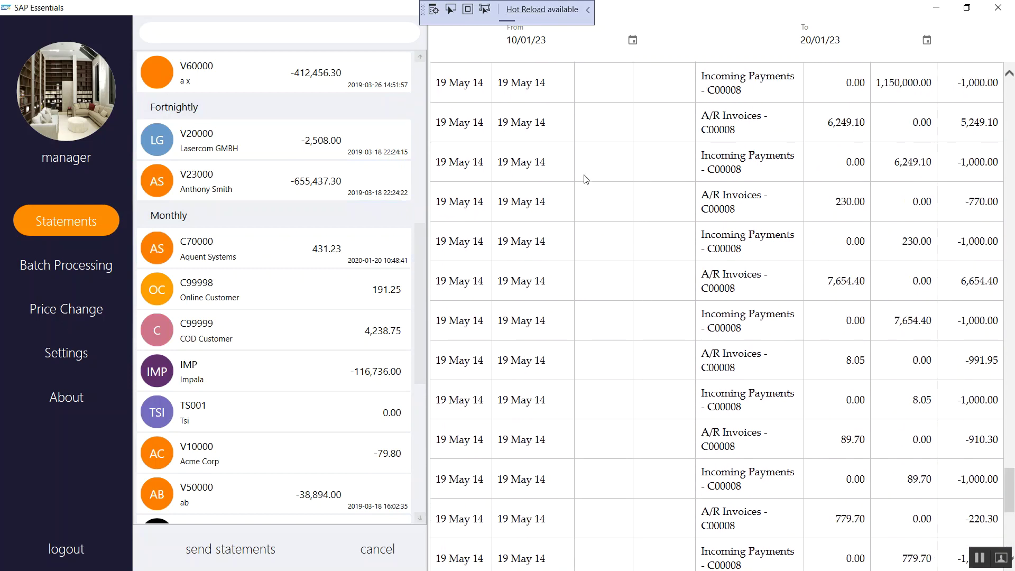
scroll(586, 180, "up", 10)
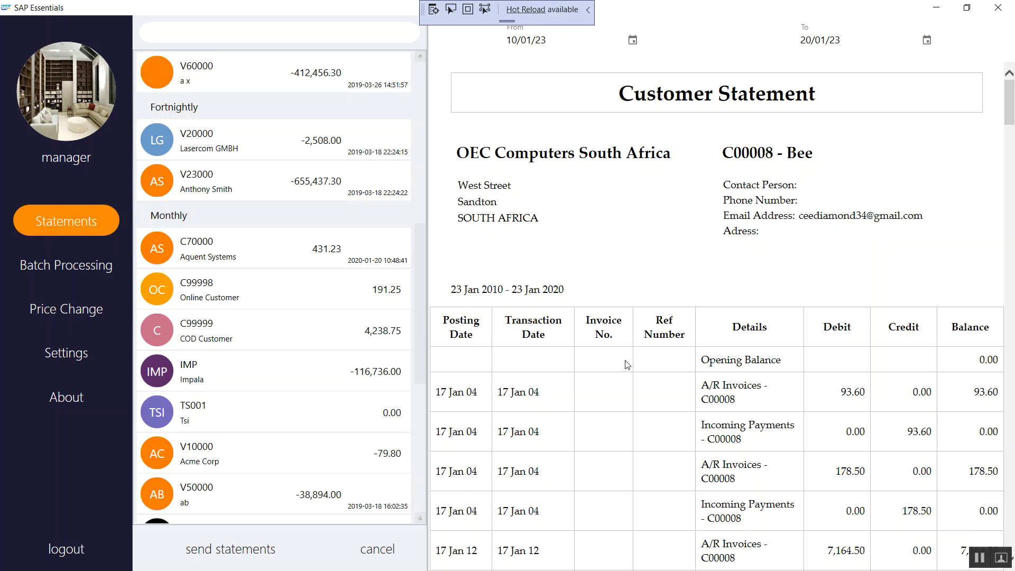
scroll(627, 365, "down", 20)
scroll(627, 365, "down", 10)
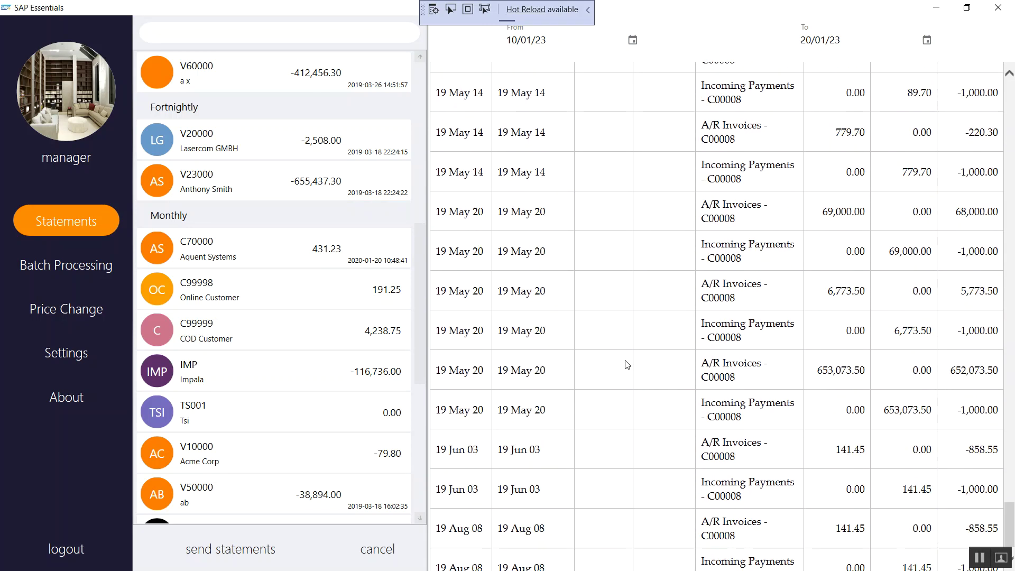
scroll(638, 248, "up", 20)
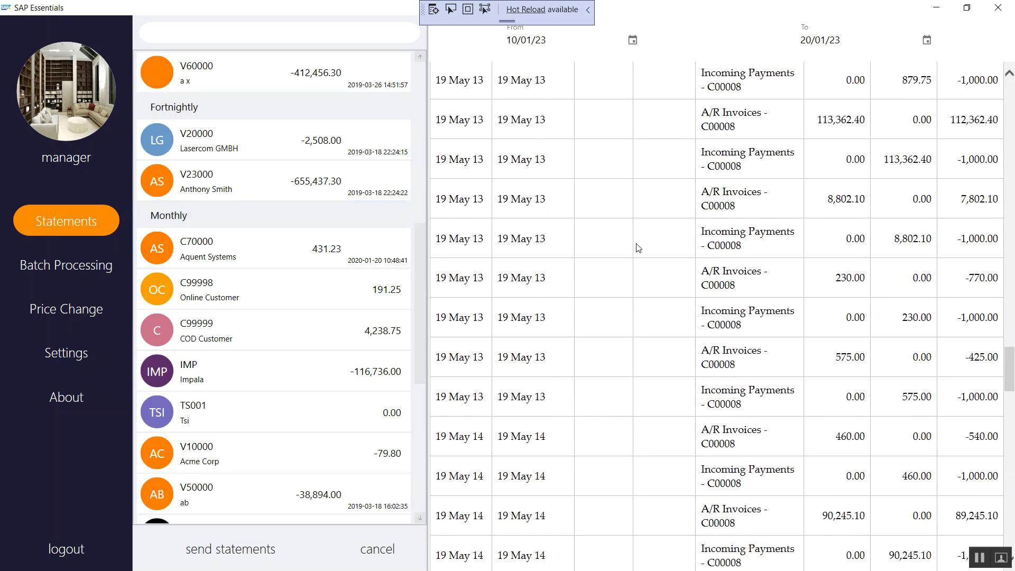
right_click(718, 233)
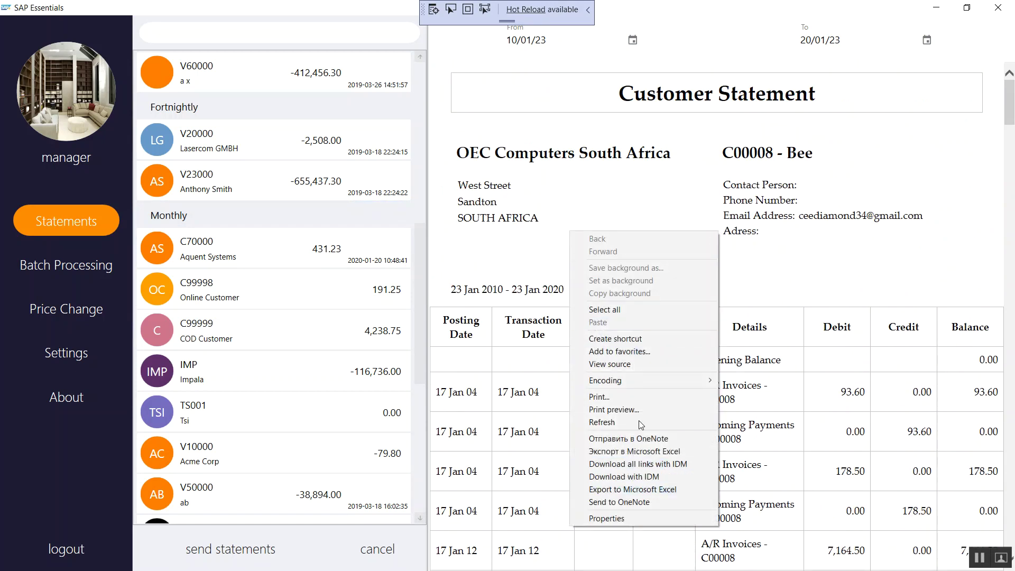
Show the 12-page print preview of the C00008 - Bee statement, then close it
left_click(605, 409)
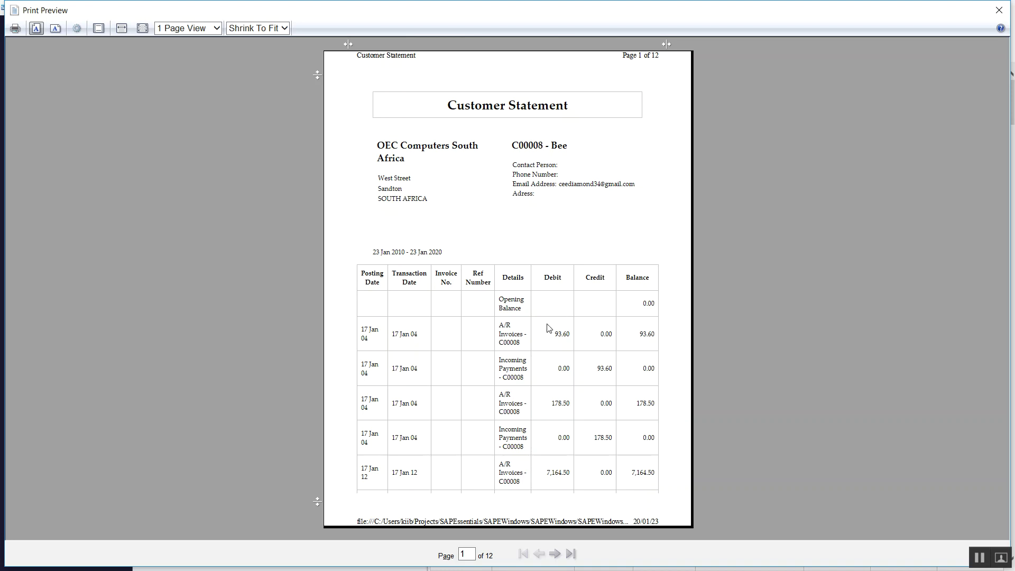
left_click(998, 11)
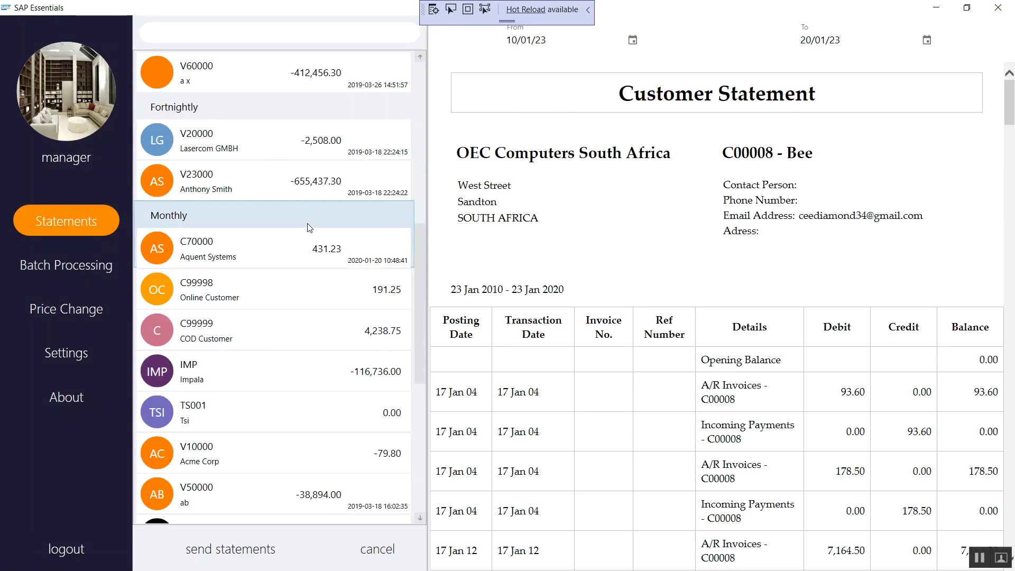
Preview statements for C70000 Aquent Systems, C99998 Online Customer, C99999 COD Customer and IMP Impala
left_click(382, 250)
scroll(668, 284, "down", 15)
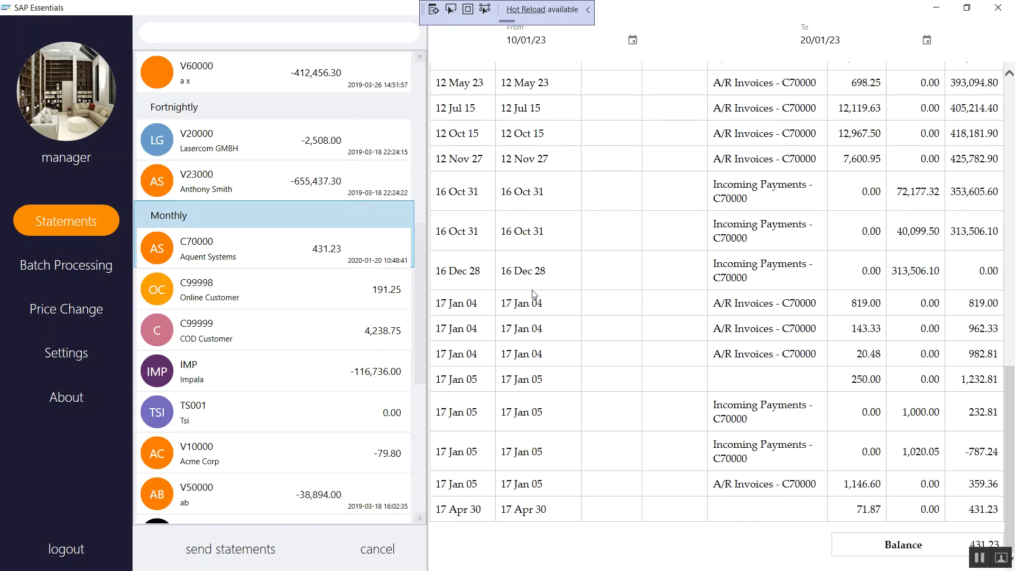
left_click(312, 290)
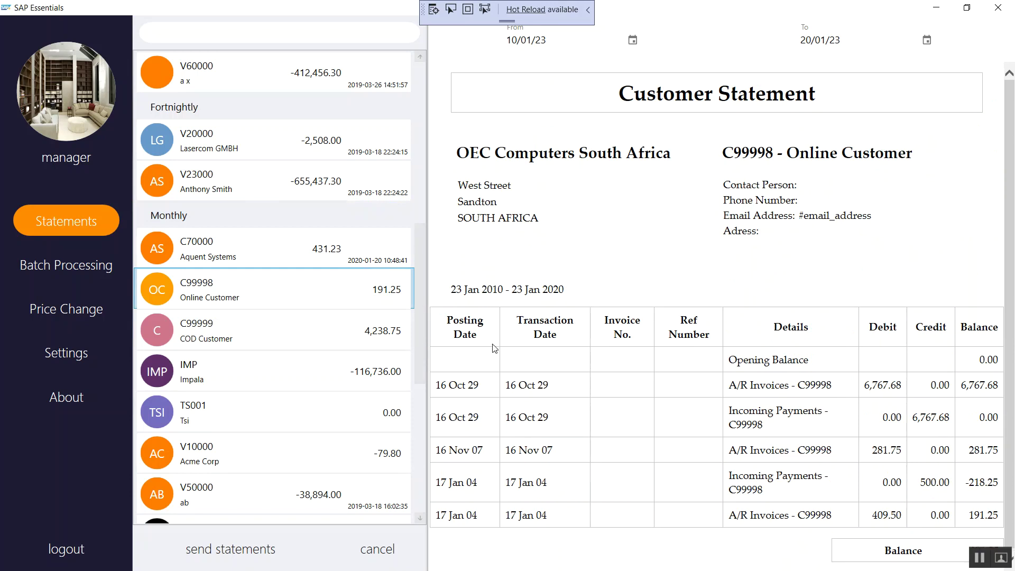
left_click(374, 338)
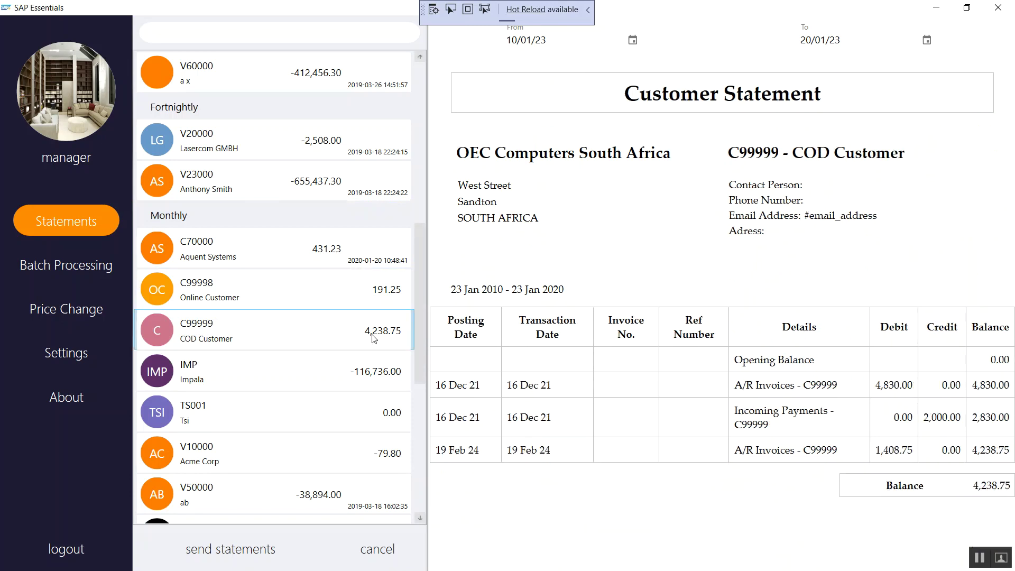
left_click(340, 379)
scroll(335, 381, "down", 6)
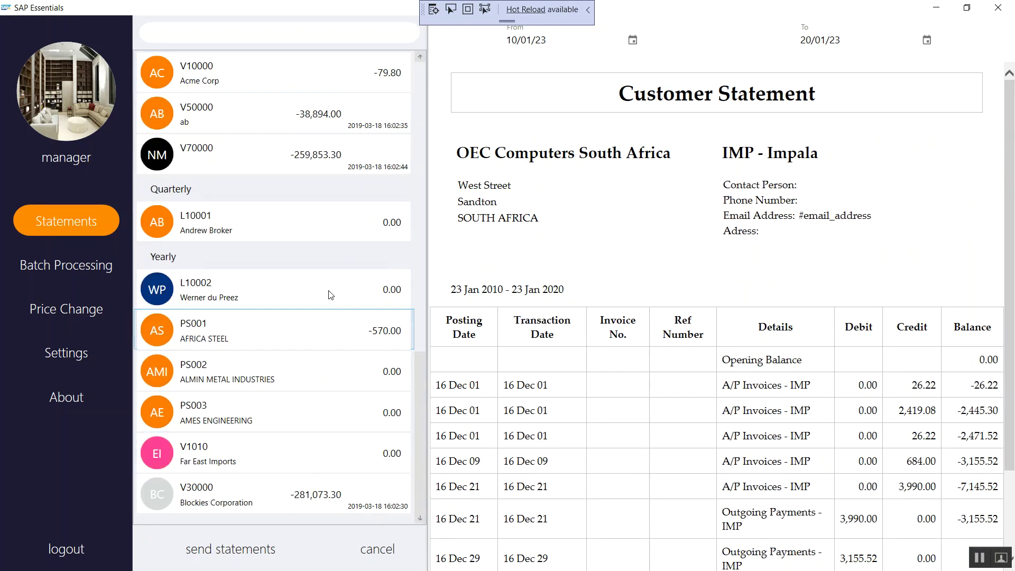
scroll(317, 246, "up", 6)
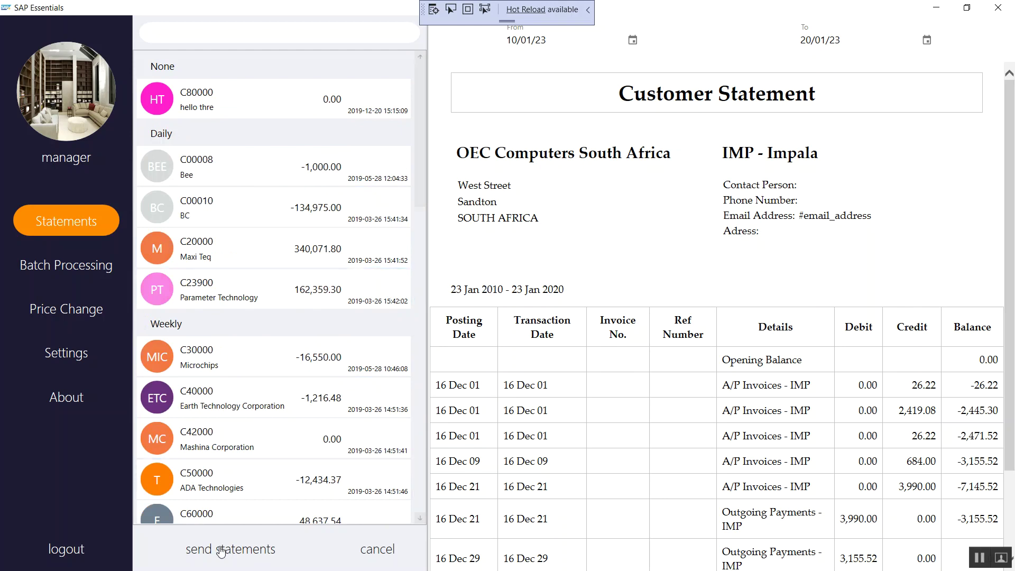
Preview the L10002, C00010 - BC and V23000 statements, then send the selected statements
scroll(260, 435, "down", 6)
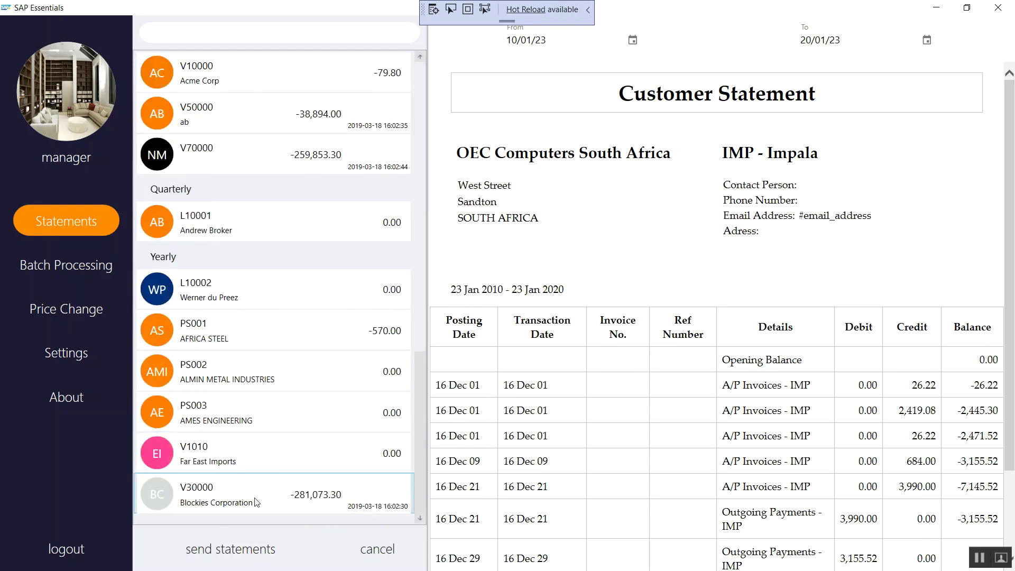
left_click(237, 307)
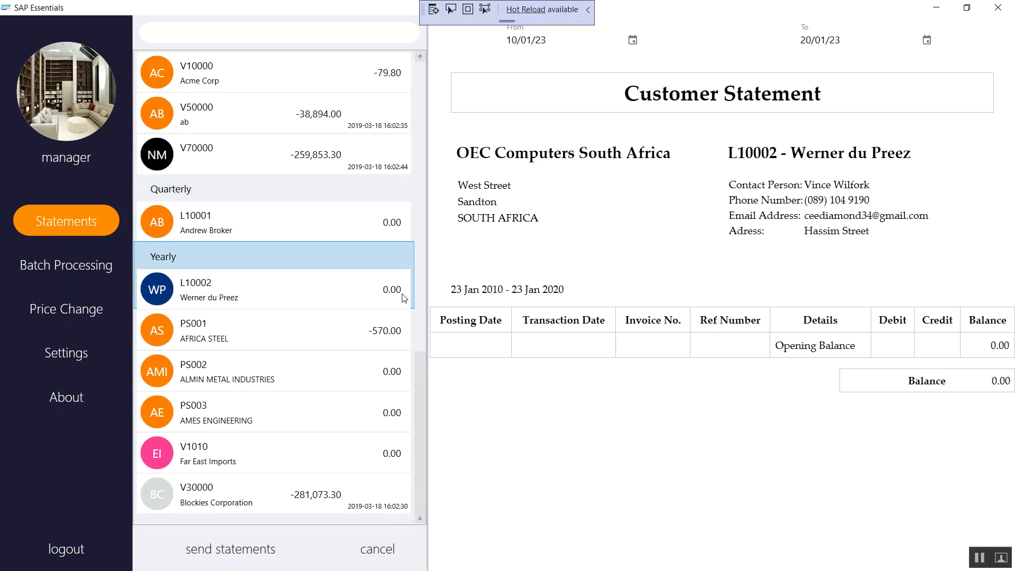
scroll(292, 217, "up", 10)
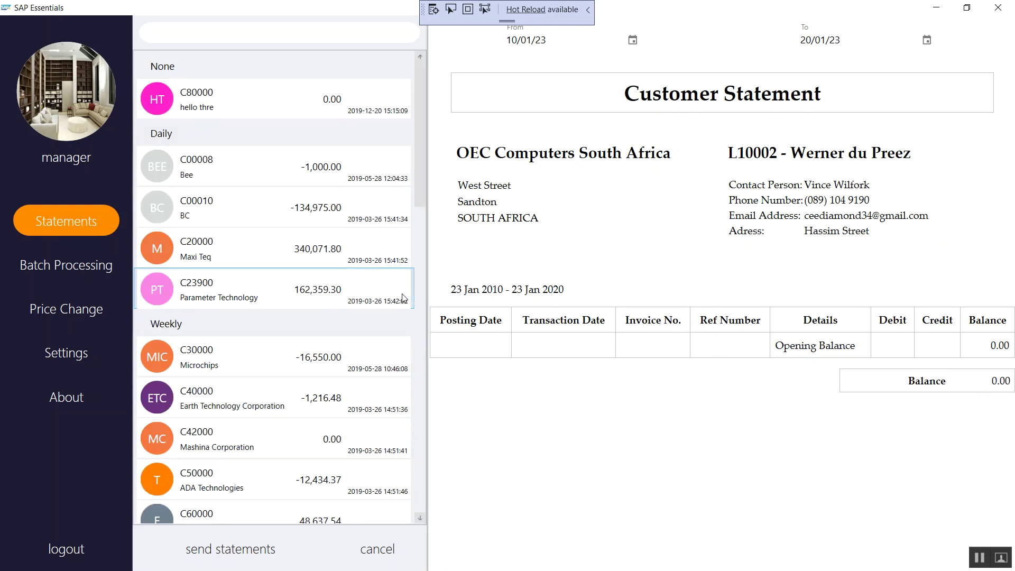
left_click(292, 217)
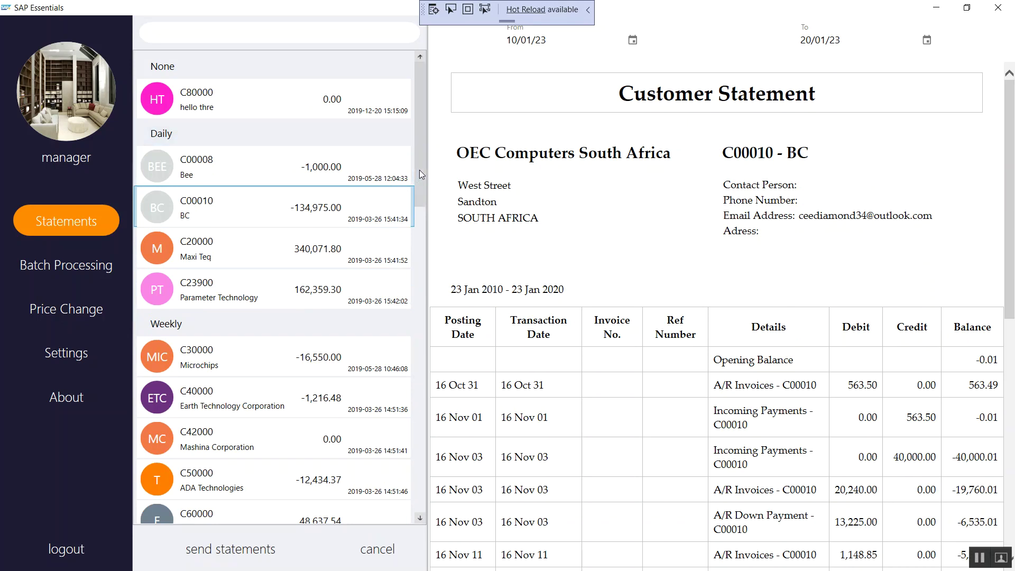
left_click_drag(420, 170, 414, 296)
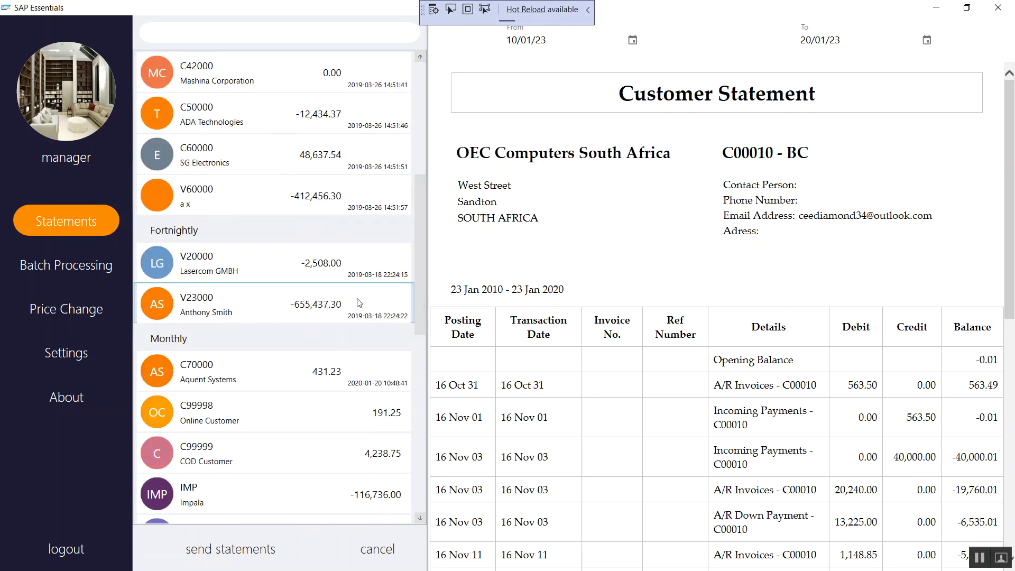
left_click(413, 302)
scroll(419, 316, "down", 2)
left_click(244, 554)
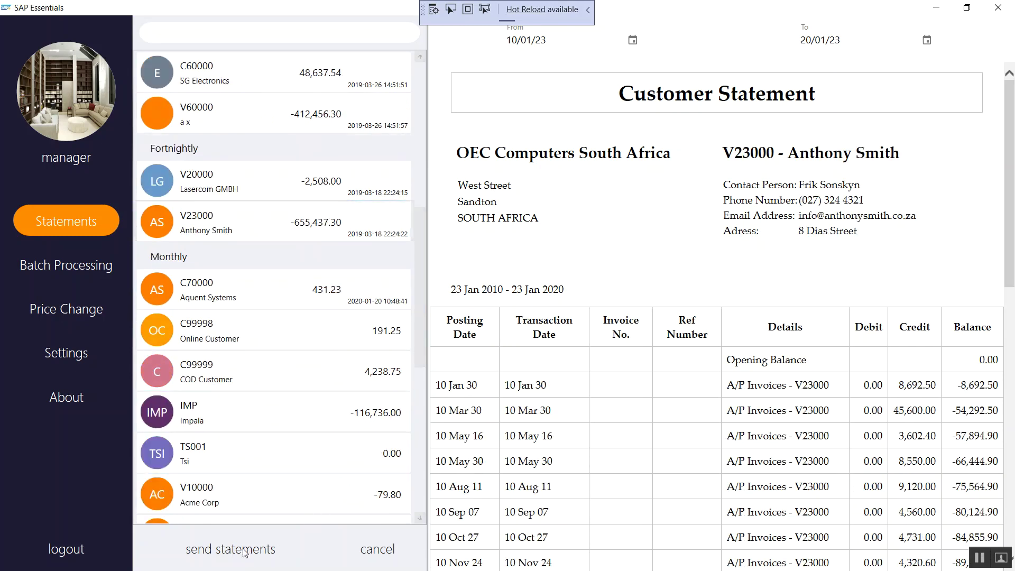